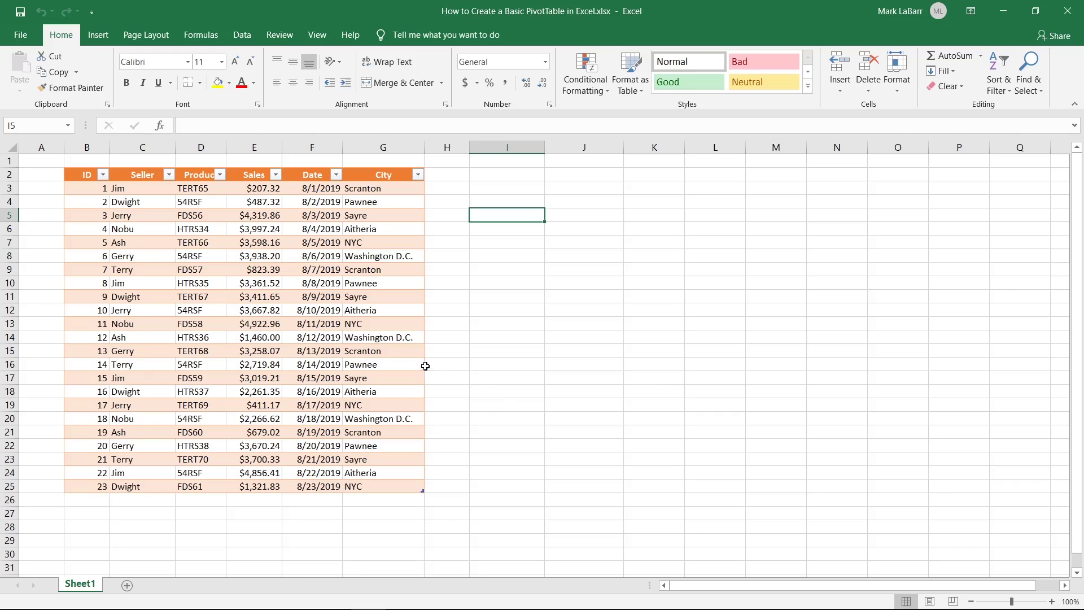
Insert a PivotTable from the sales table onto the existing worksheet at cell J4
left_click(78, 172)
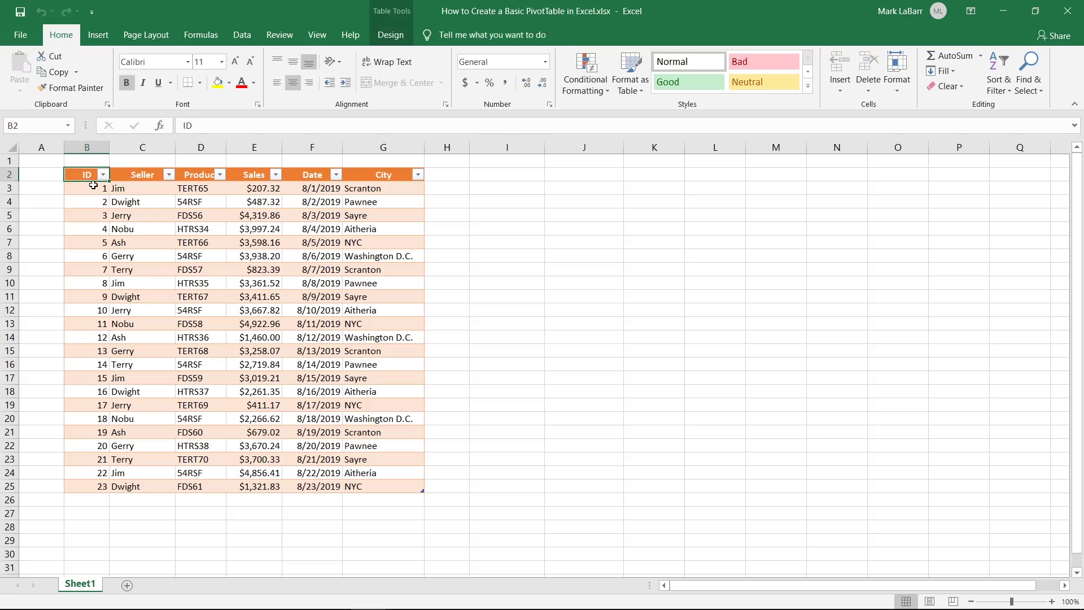
left_click(105, 37)
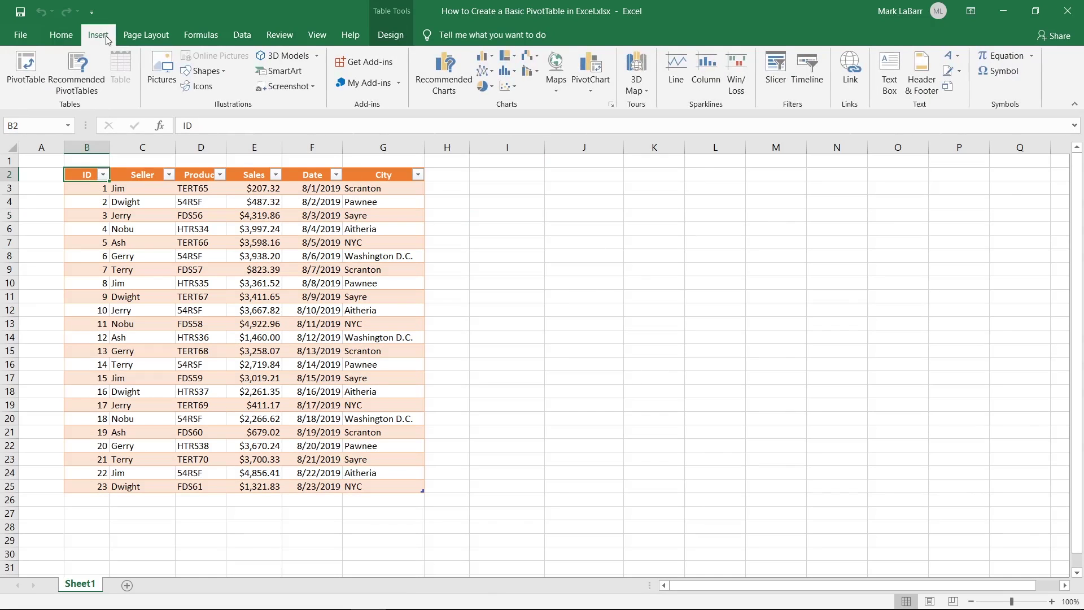
left_click(35, 76)
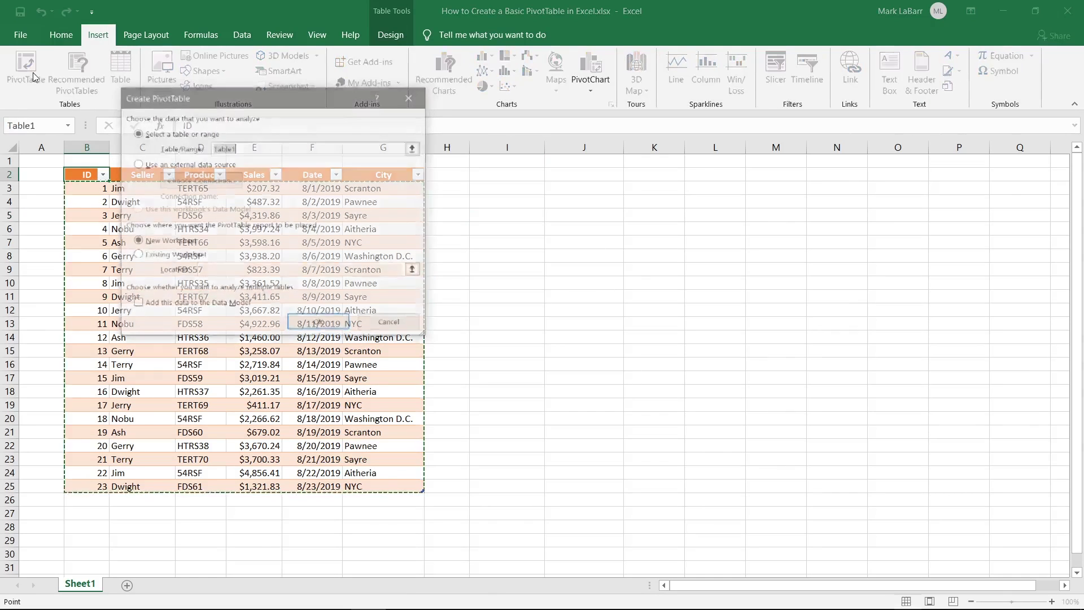
left_click_drag(217, 100, 542, 181)
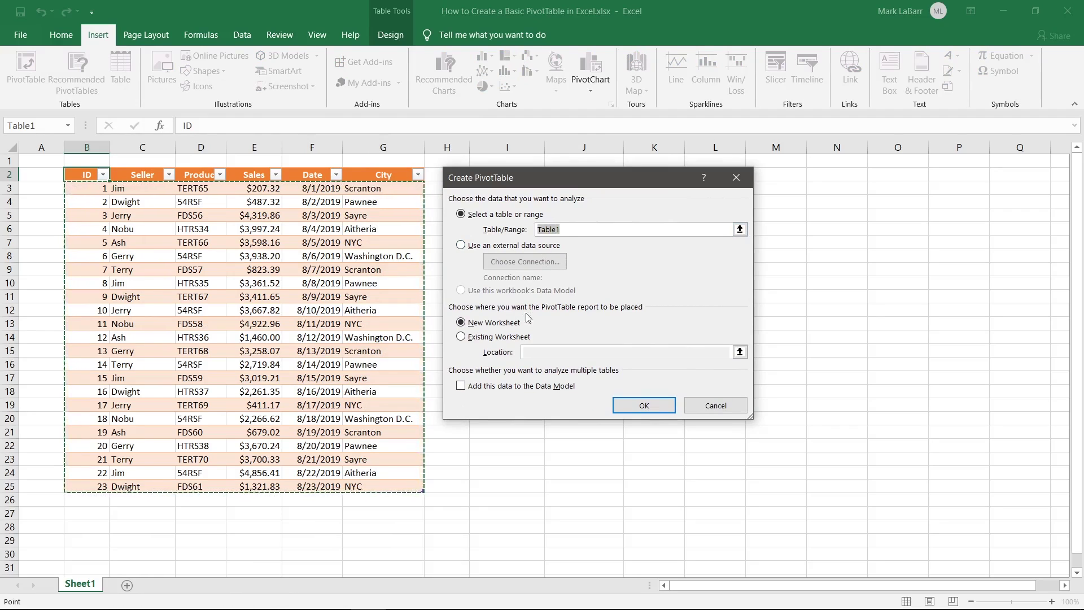
left_click(486, 338)
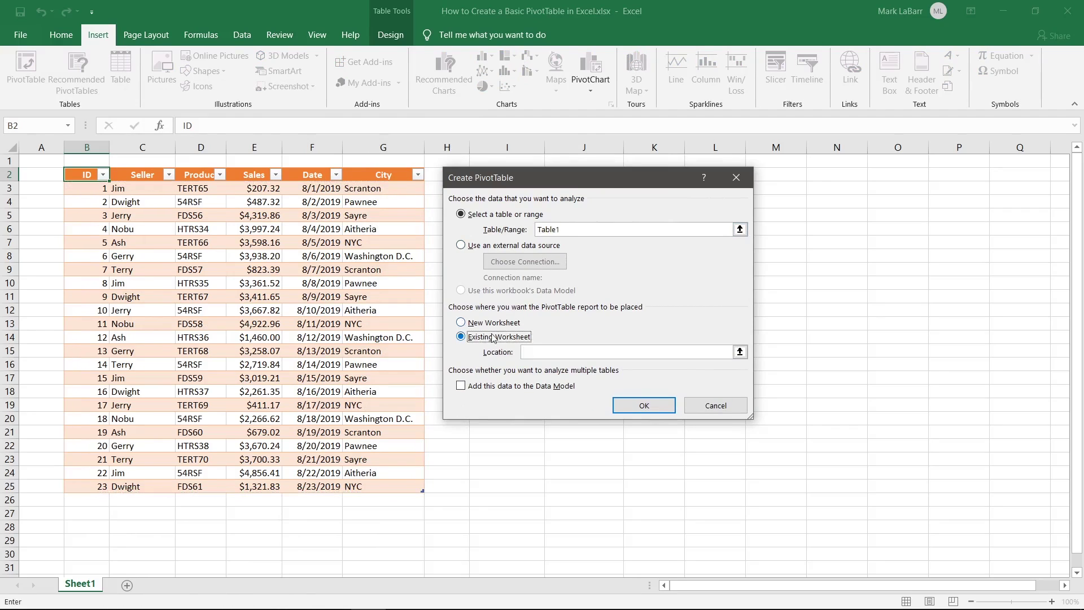
left_click_drag(601, 183, 341, 206)
left_click(340, 378)
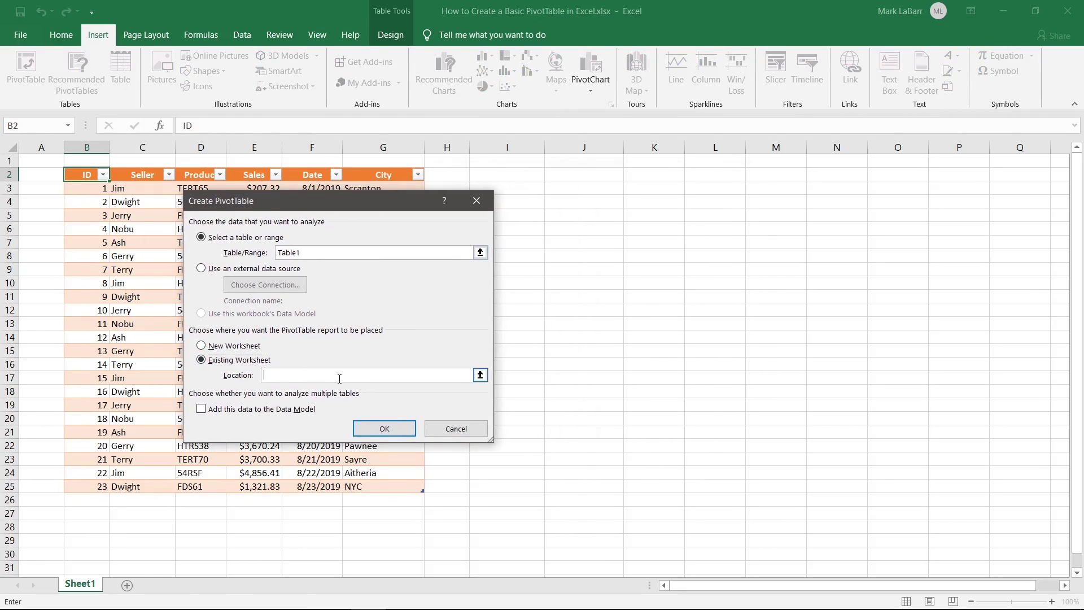
left_click(566, 204)
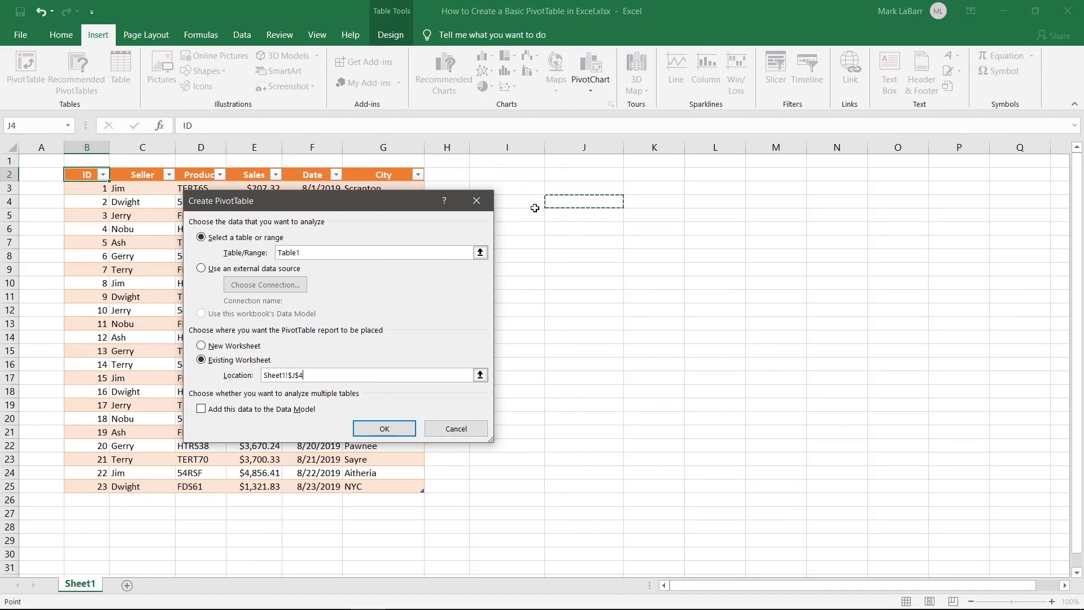
left_click(385, 428)
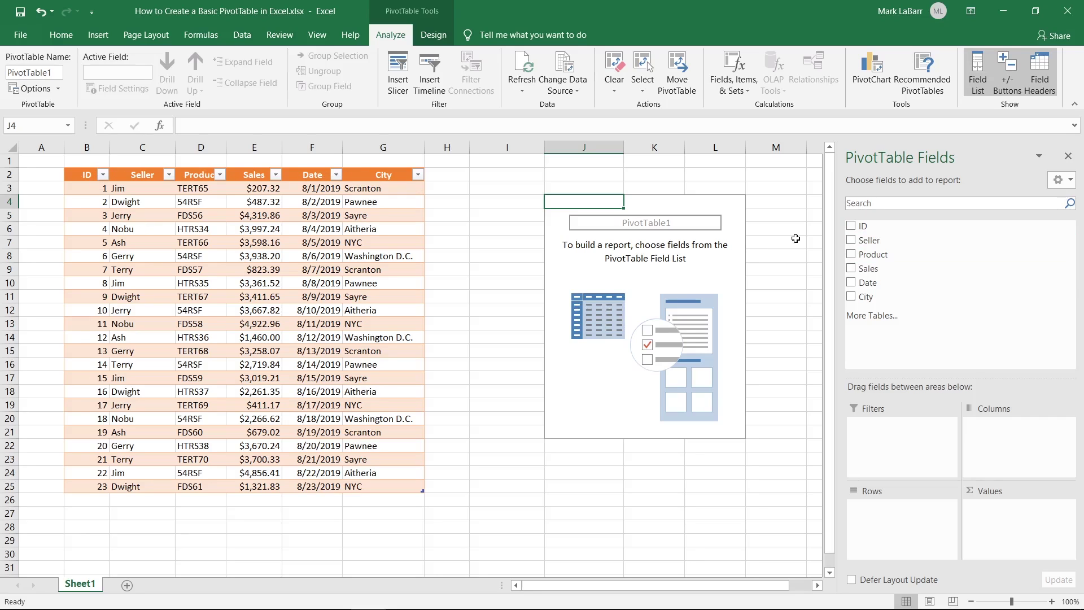
Add City to Rows and Sales to Values as Sum of Sales
left_click(852, 299)
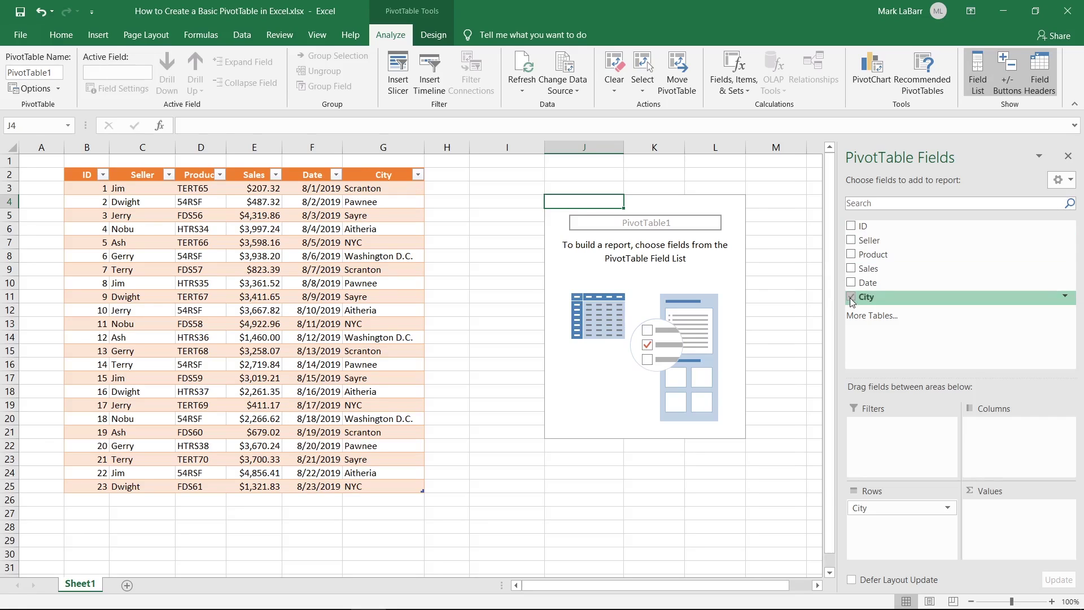
left_click(851, 269)
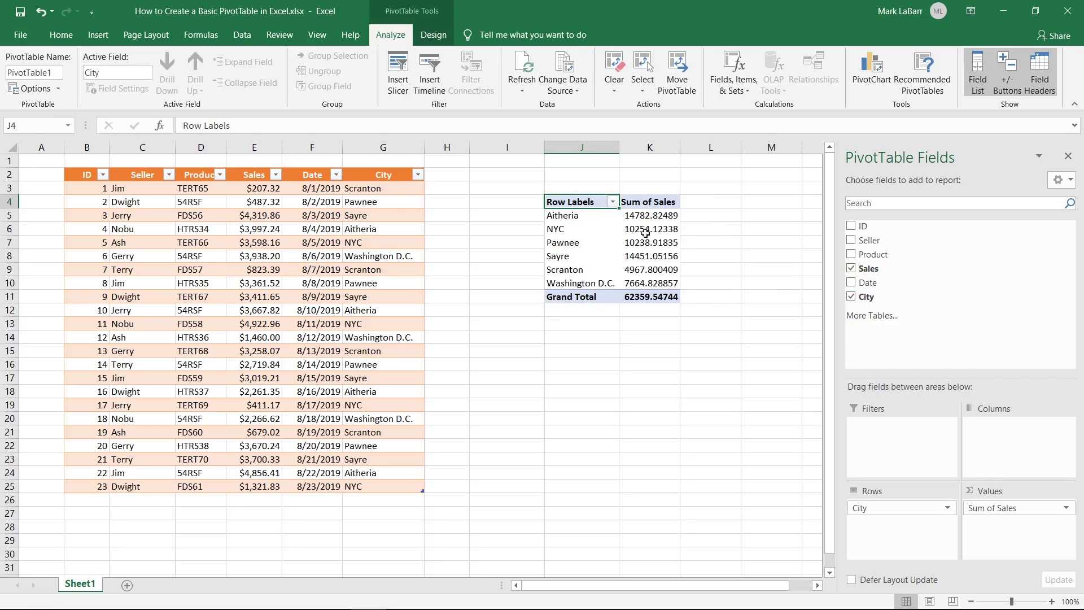
mouse_move(656, 297)
Nest Seller under City in Rows and select Aitheria's four sellers and their sales values
left_click(851, 241)
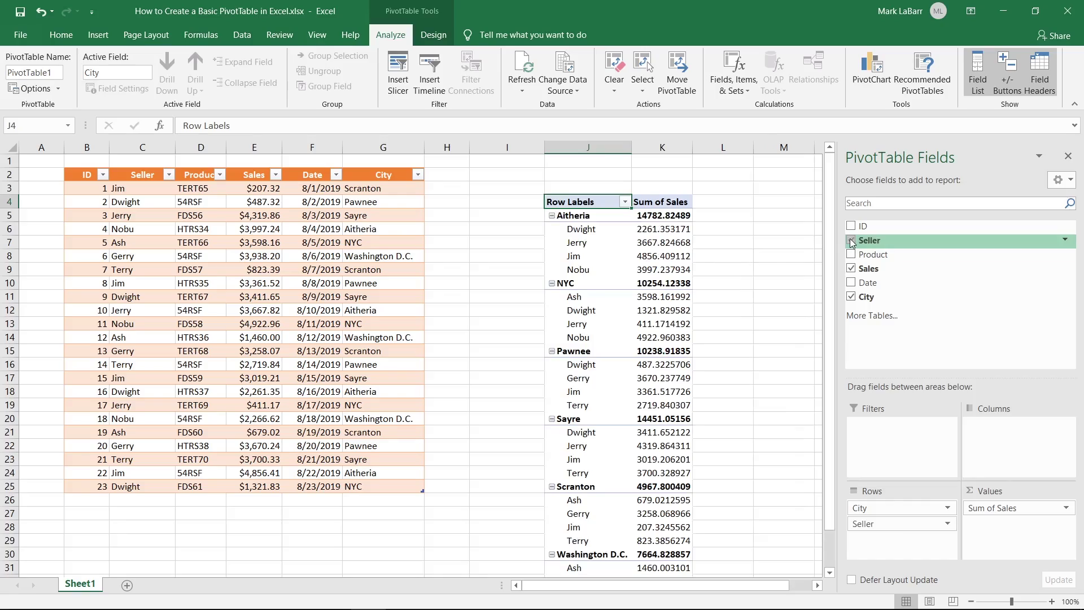
left_click_drag(829, 201, 835, 244)
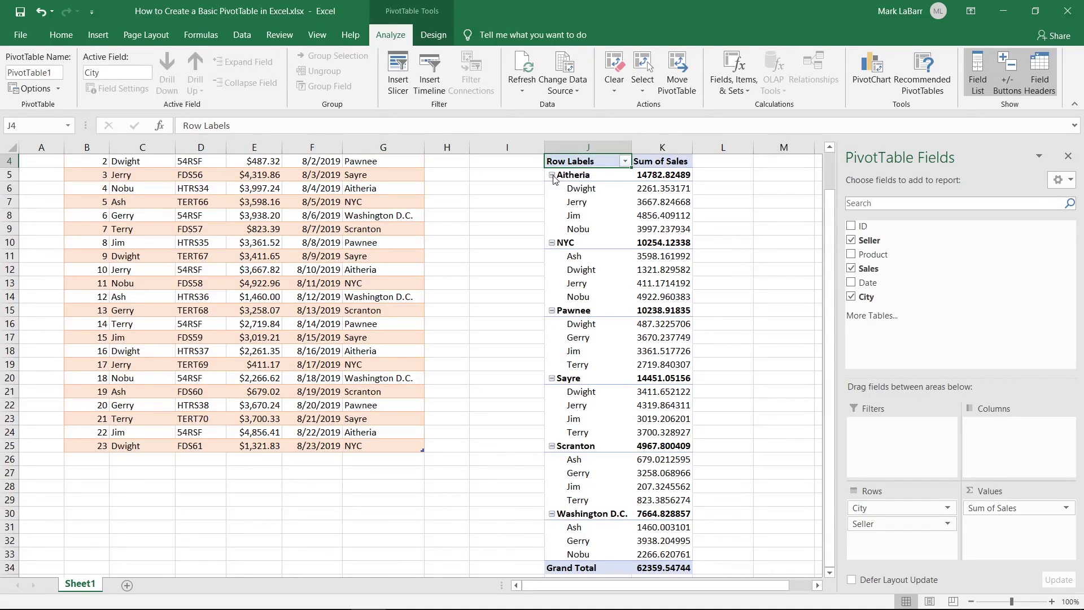
left_click(577, 175)
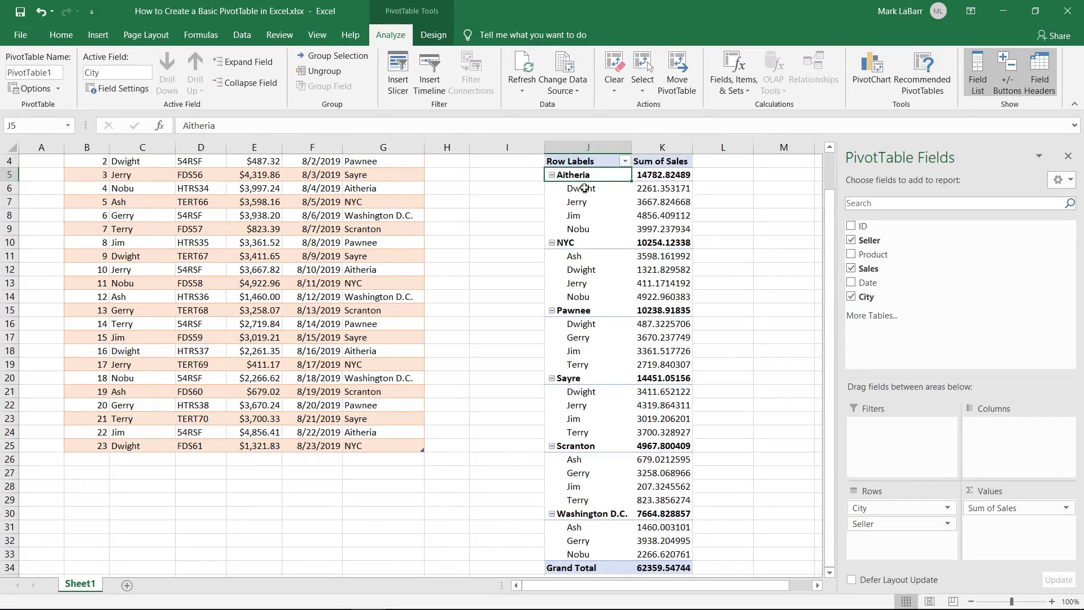
left_click(586, 189)
left_click_drag(586, 190, 587, 224)
left_click_drag(663, 186, 658, 224)
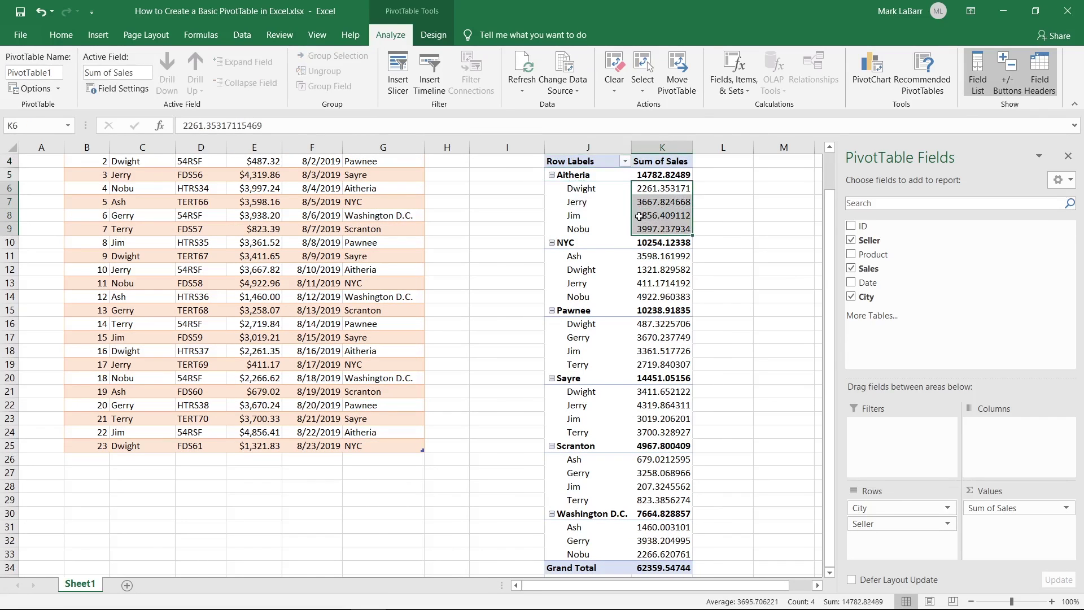
Collapse the Aitheria and NYC city groups, then expand them again
left_click(552, 175)
left_click(553, 188)
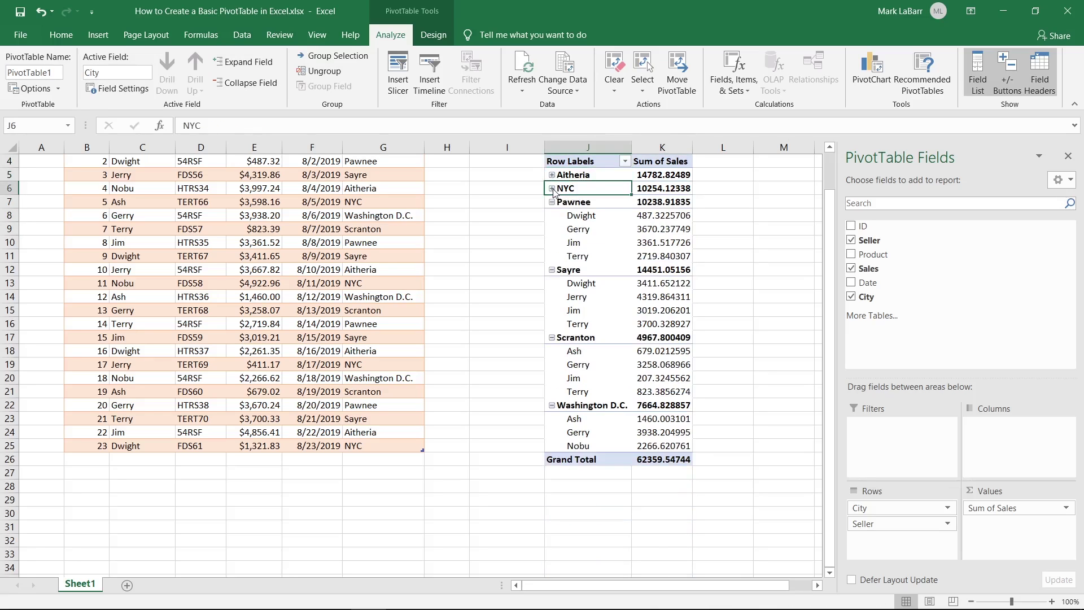
left_click(553, 189)
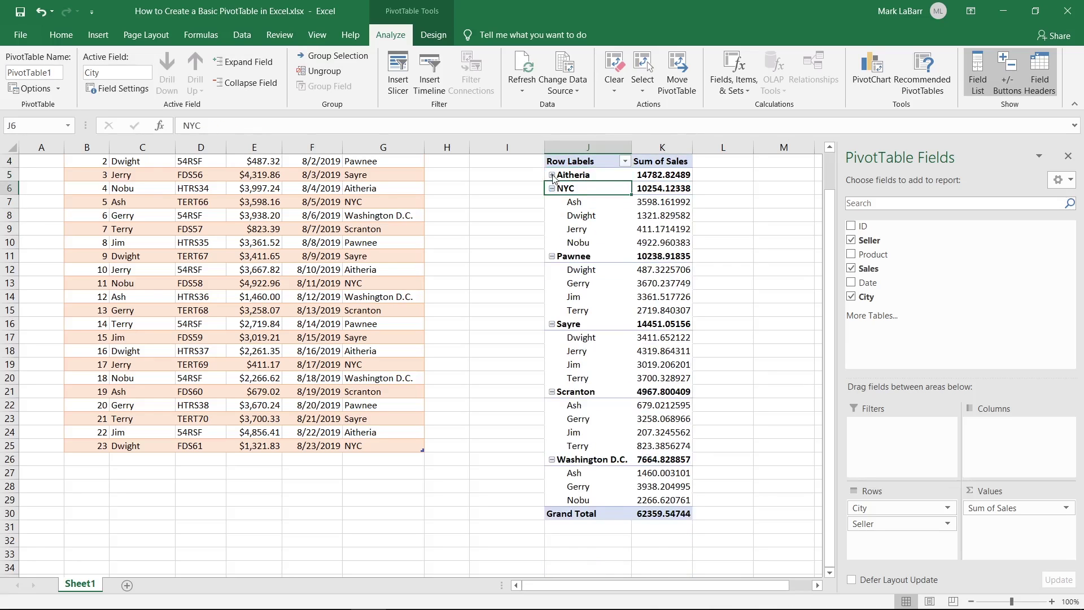
left_click(552, 176)
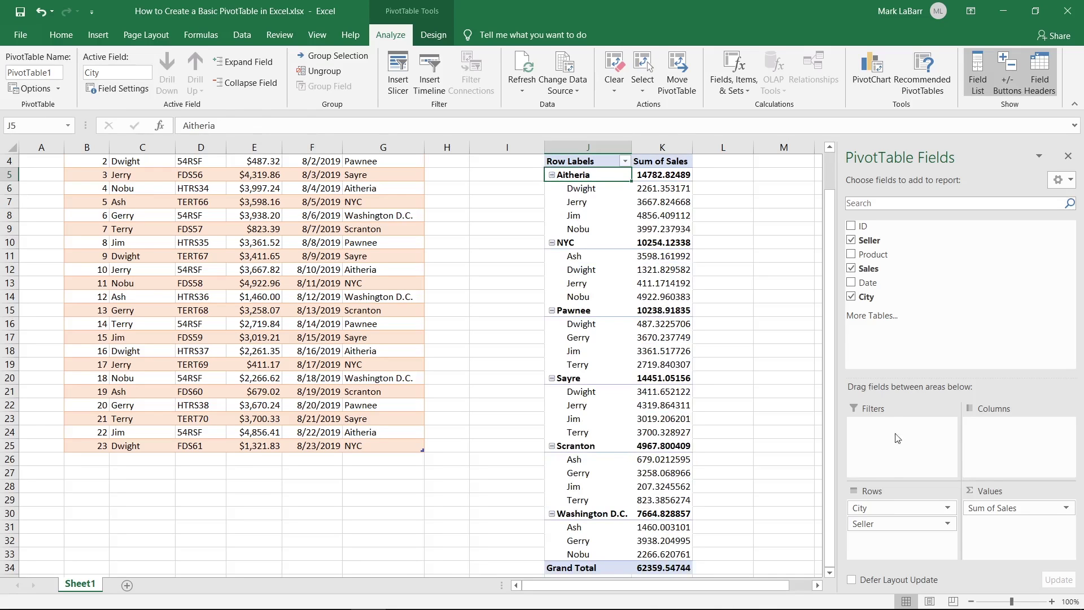
left_click_drag(868, 528, 866, 504)
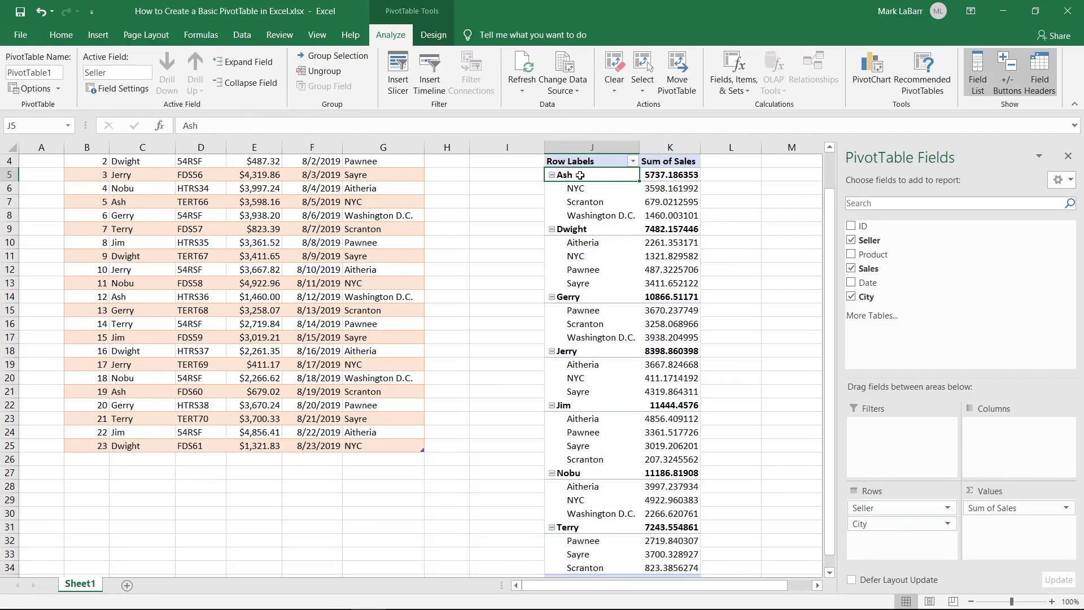
left_click(579, 230)
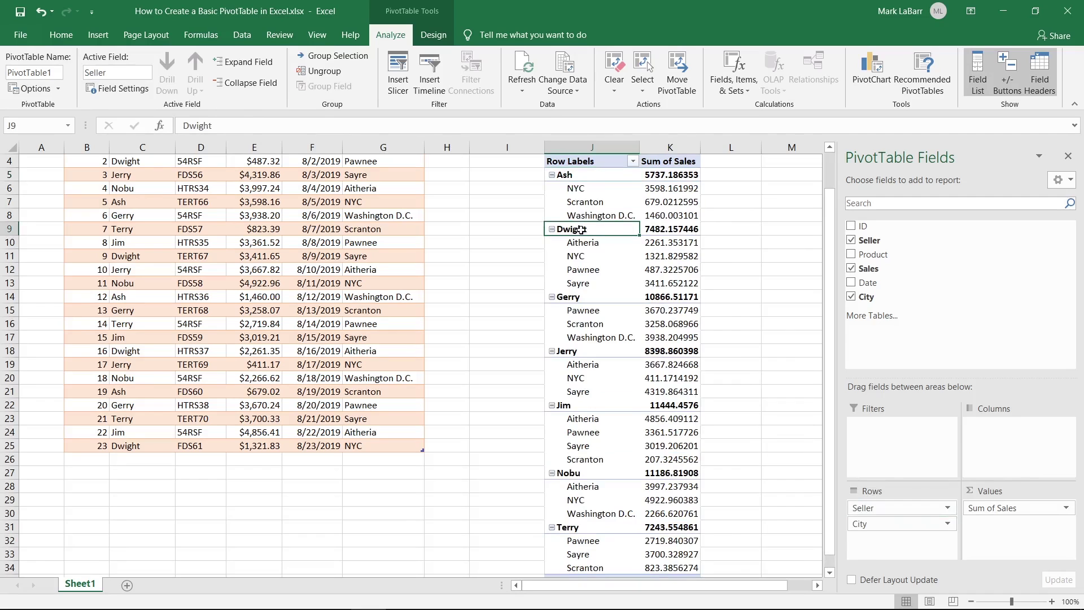
left_click_drag(609, 242, 611, 284)
left_click_drag(666, 244, 660, 282)
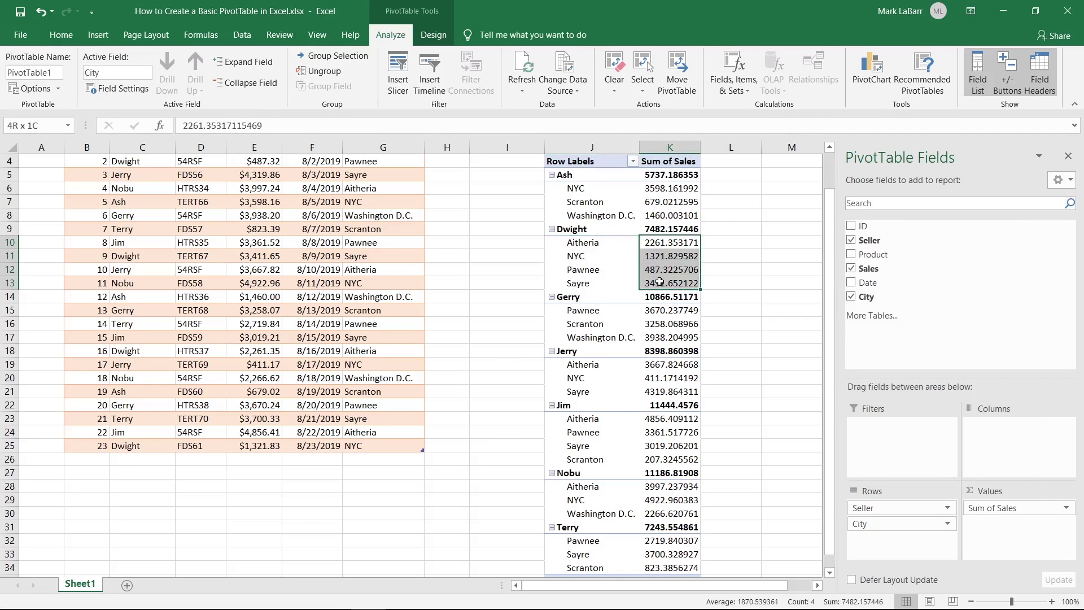
left_click(710, 254)
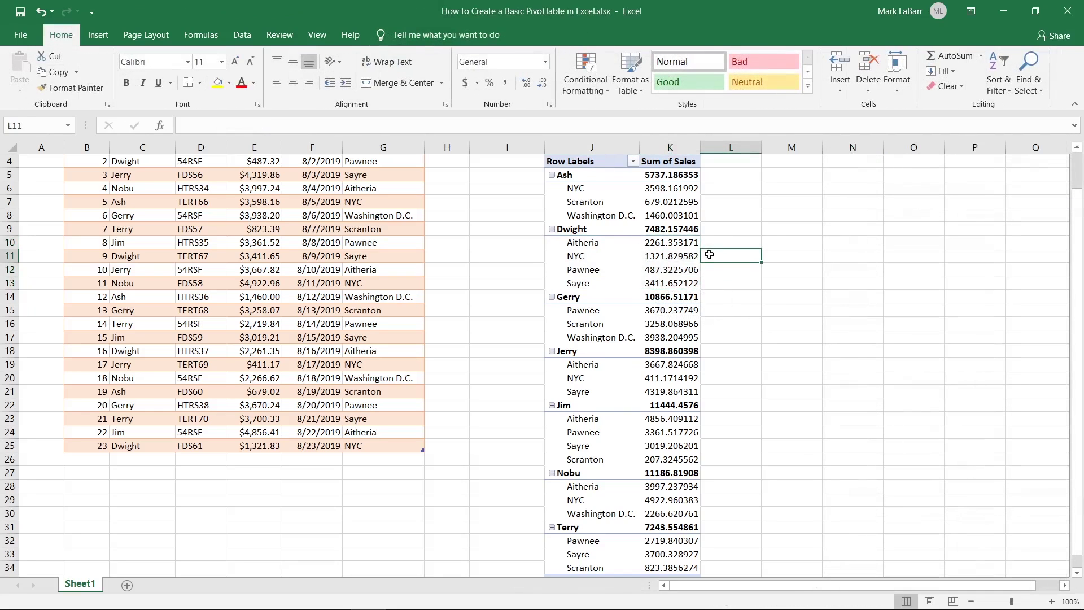
mouse_move(668, 211)
left_click(659, 215)
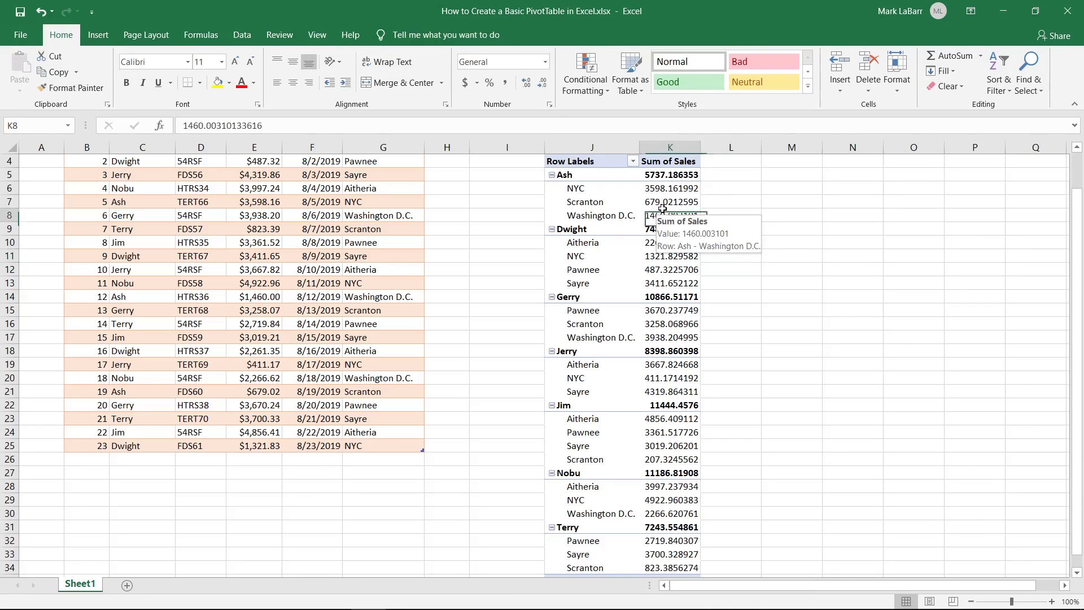
Move City from Rows to Columns, then select the seller rows from Ash to Nobu
left_click_drag(870, 508, 997, 446)
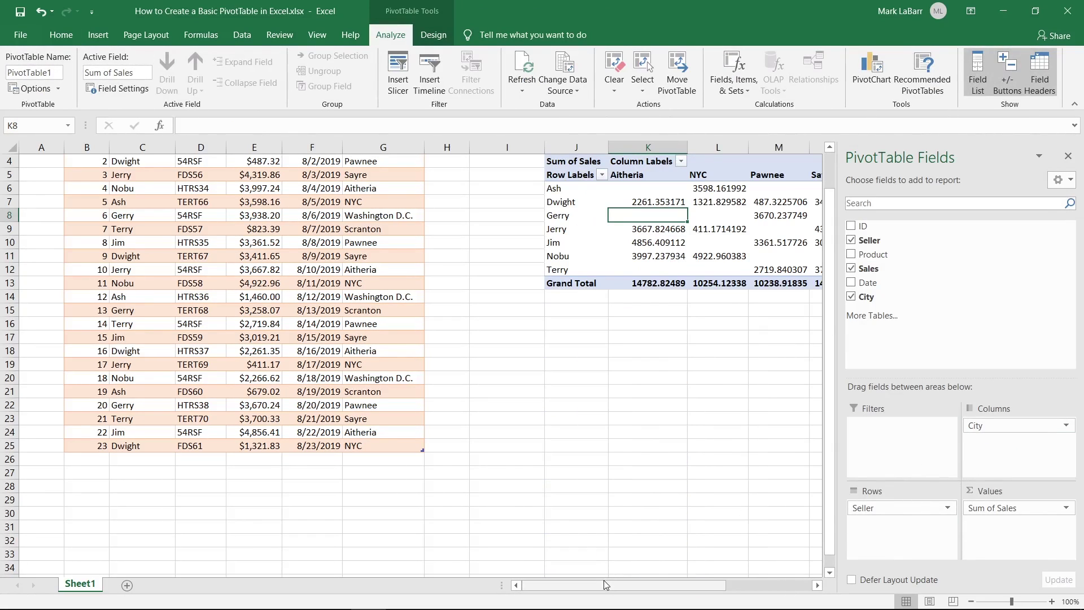
left_click_drag(603, 585, 700, 584)
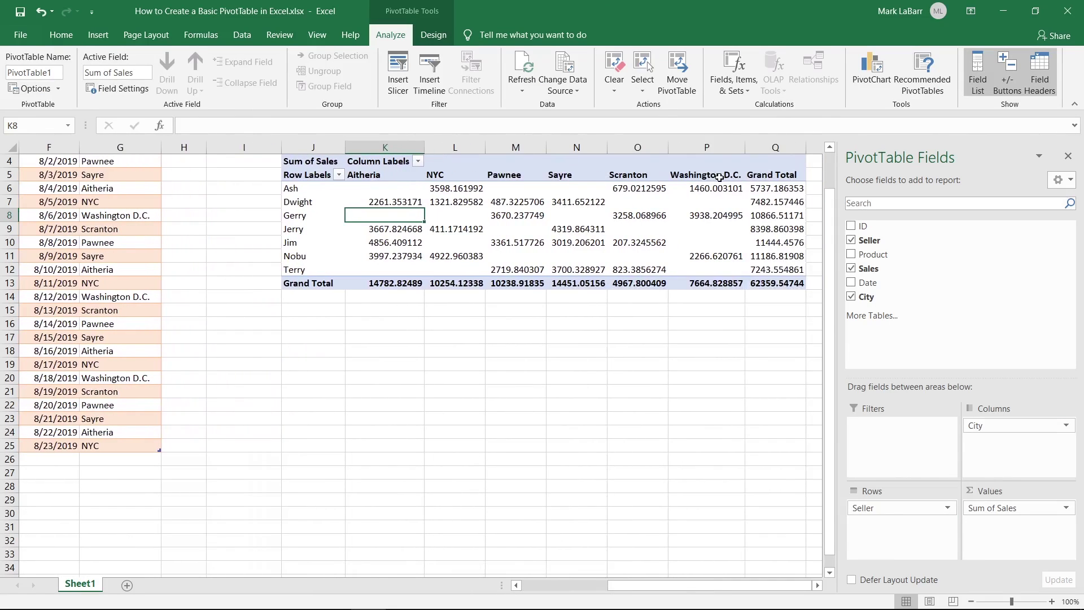
left_click_drag(293, 188, 298, 254)
left_click(315, 190)
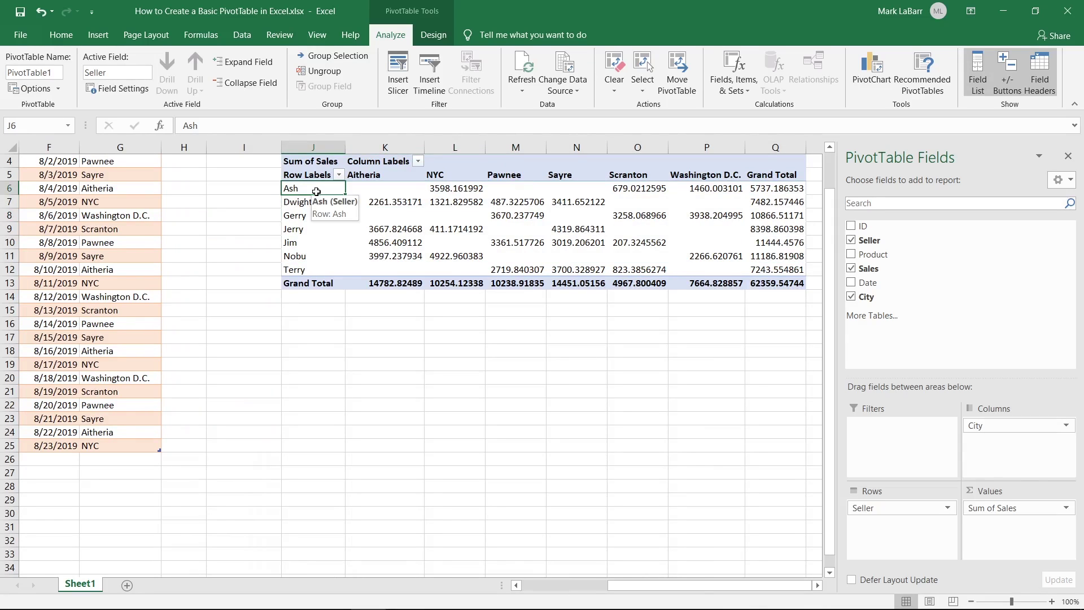
Move City back under Seller in Rows and summarise Sales by Average instead of Sum
left_click_drag(976, 426, 880, 525)
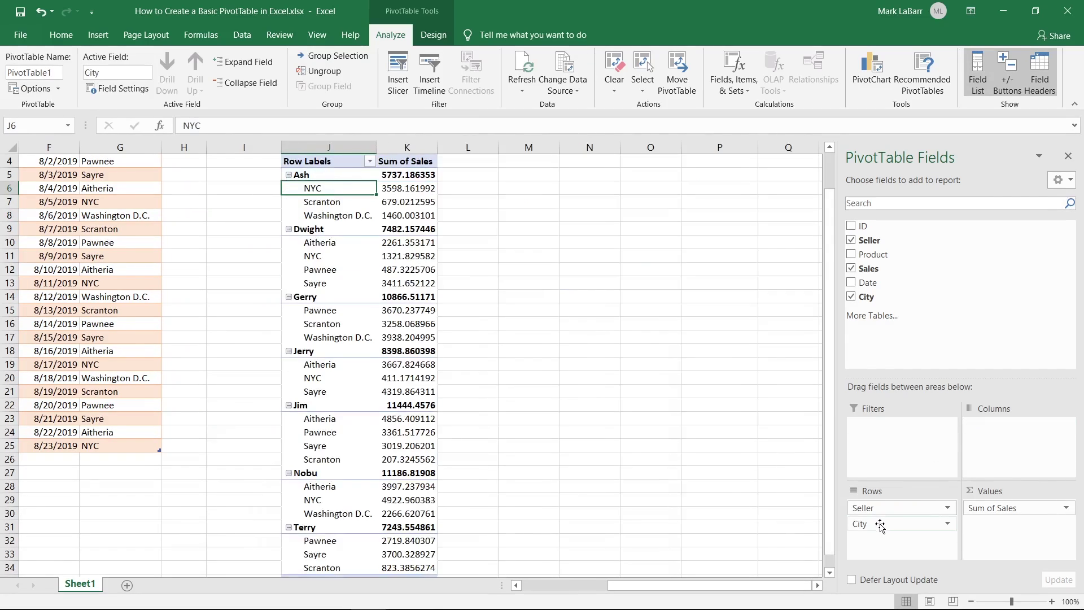
left_click_drag(715, 586, 680, 588)
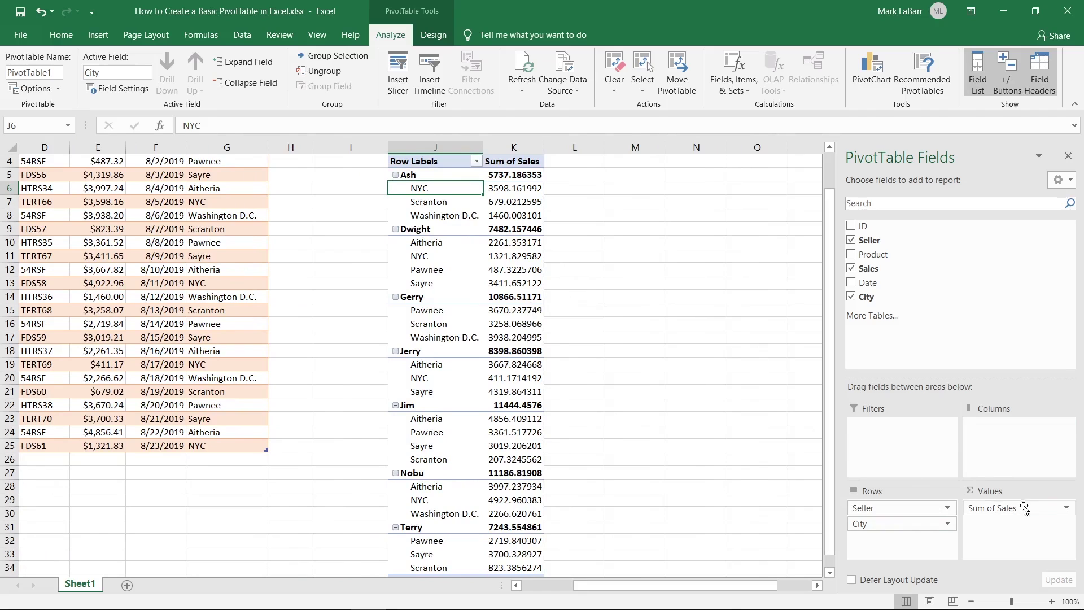
left_click(1046, 514)
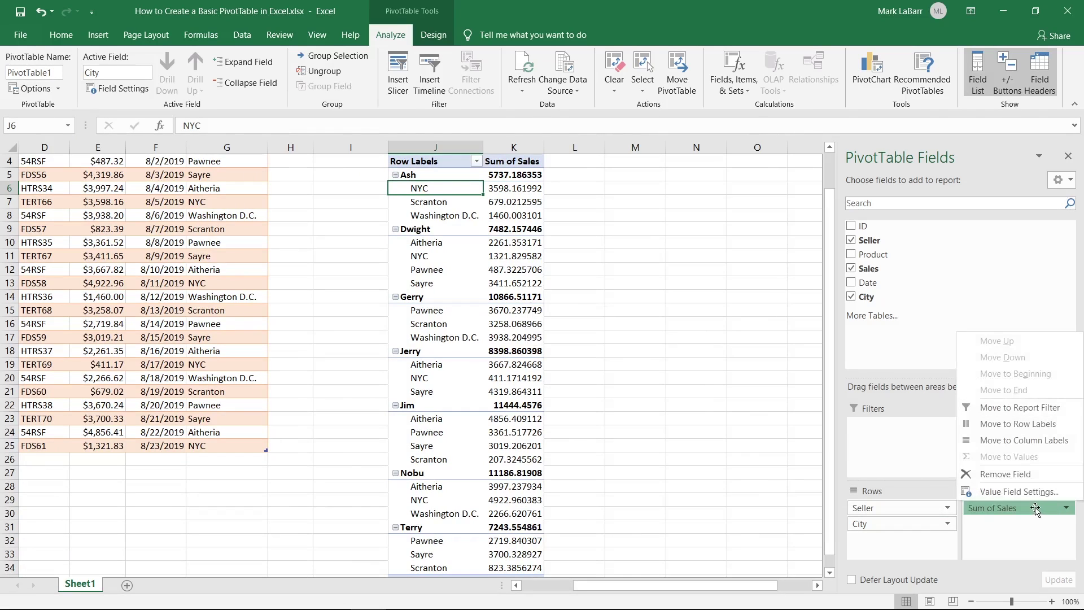
left_click(1020, 493)
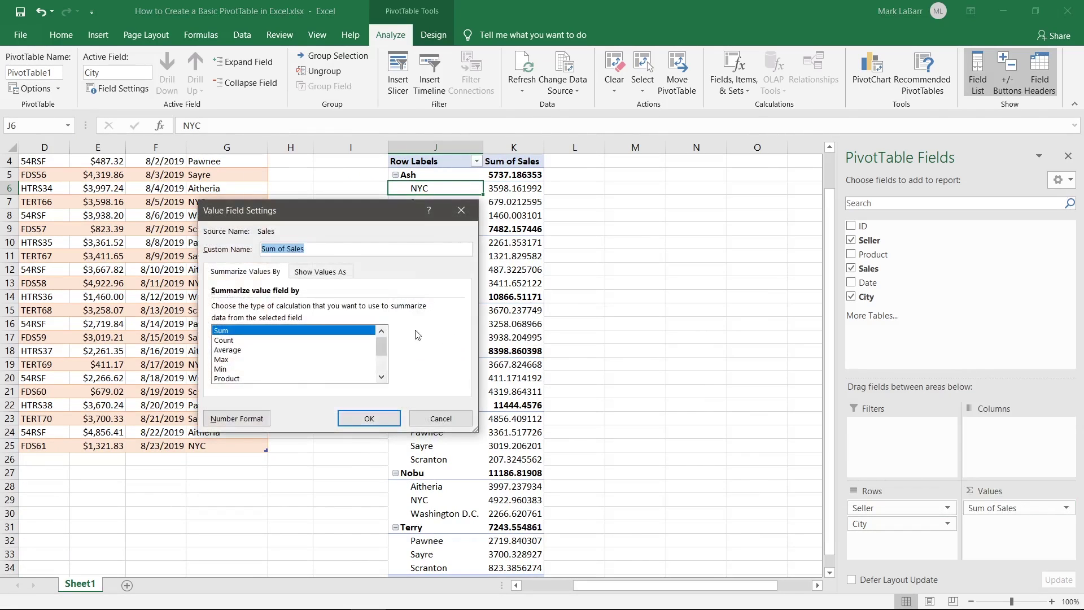
left_click(370, 349)
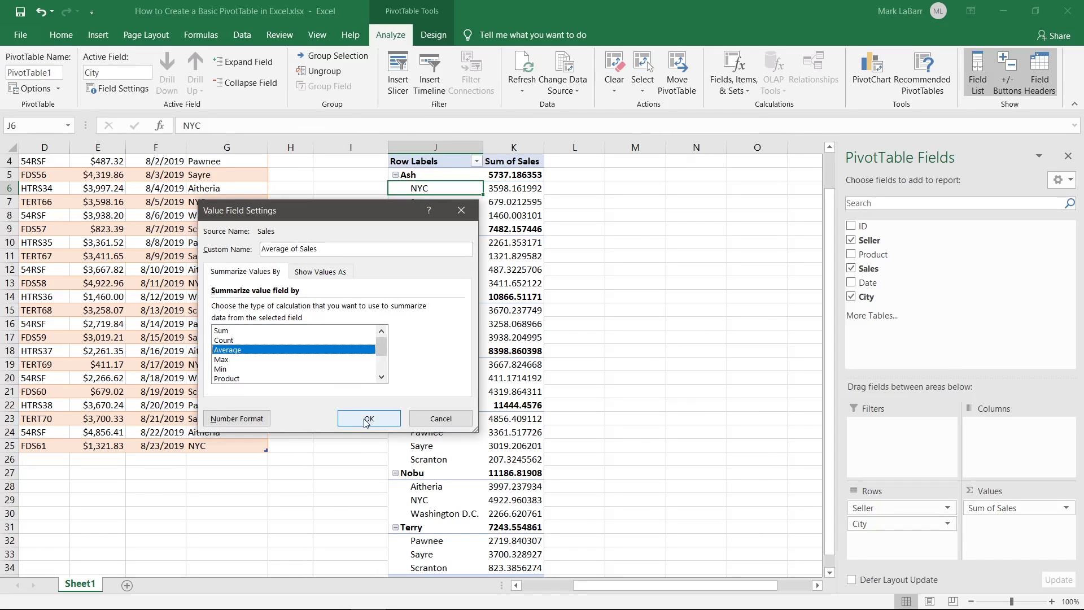
left_click(368, 419)
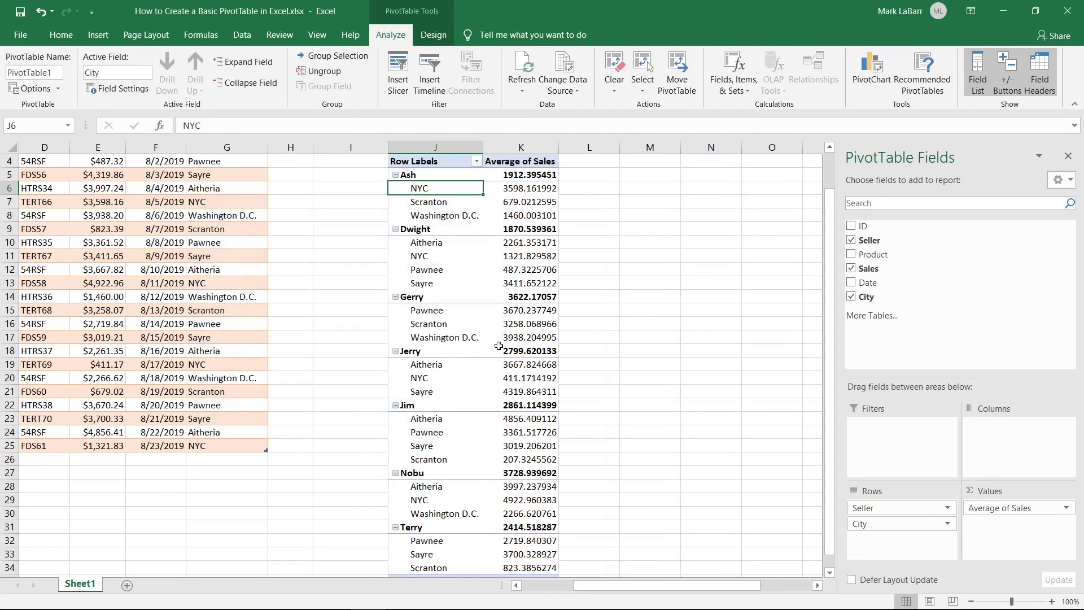
left_click_drag(520, 164, 522, 176)
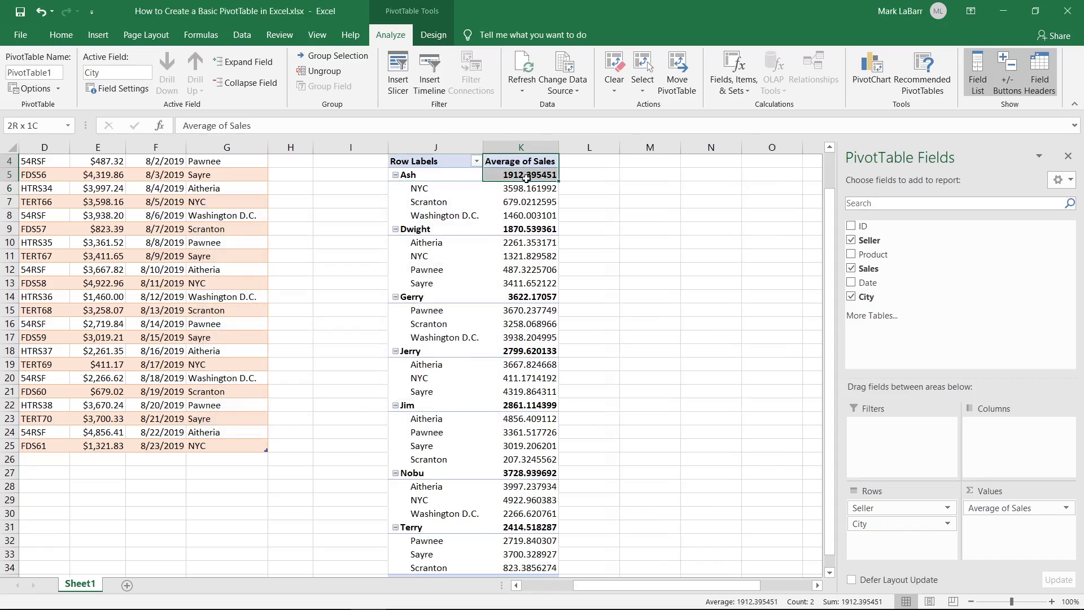
Move City into Filters and add Date to Rows below Seller
left_click(520, 190)
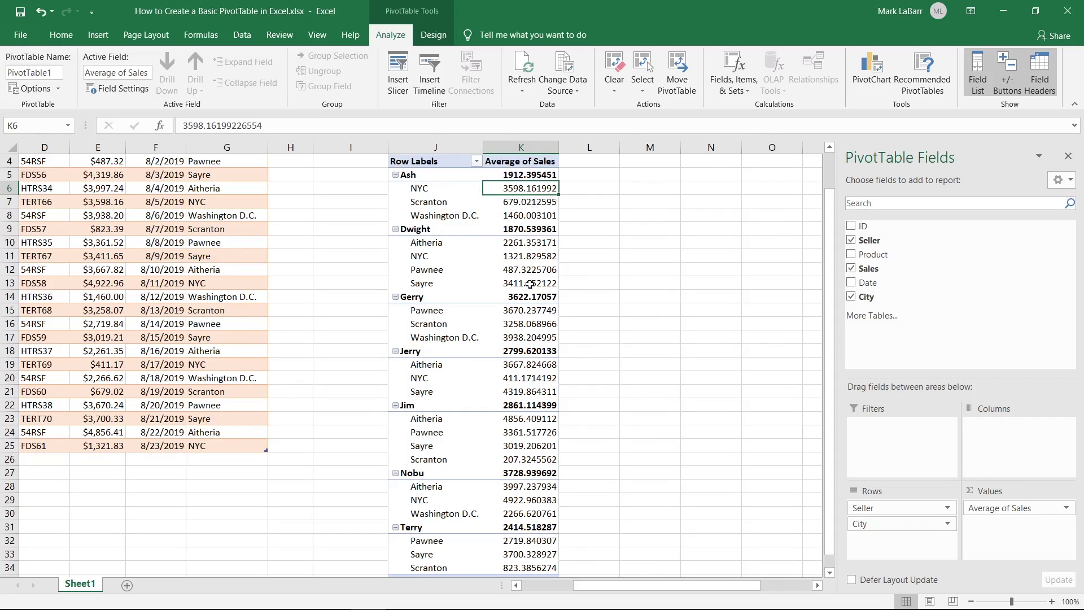
left_click_drag(649, 586, 640, 592)
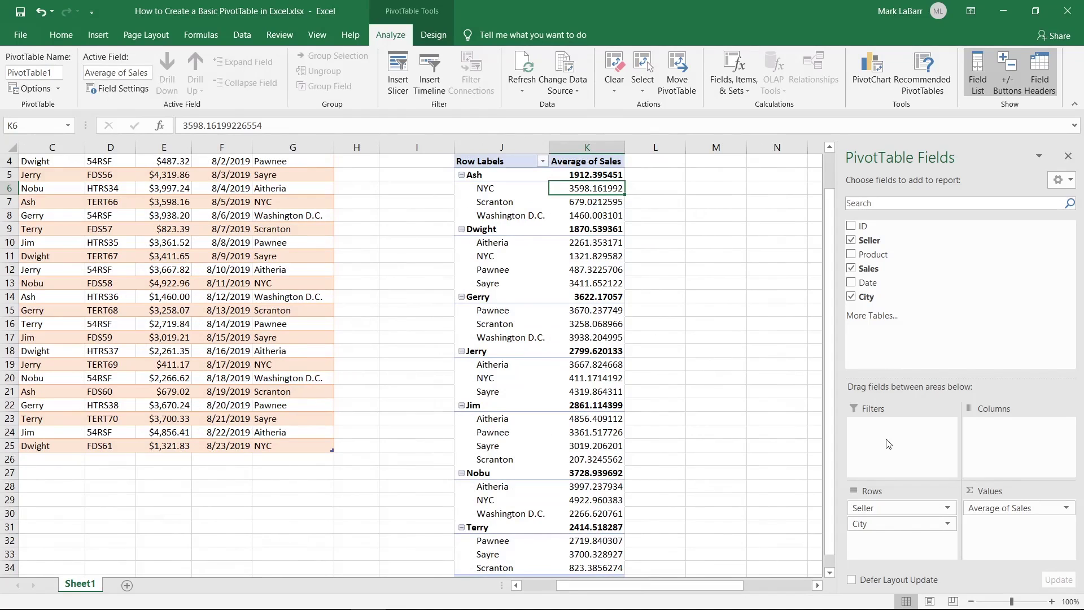
left_click_drag(898, 524, 885, 433)
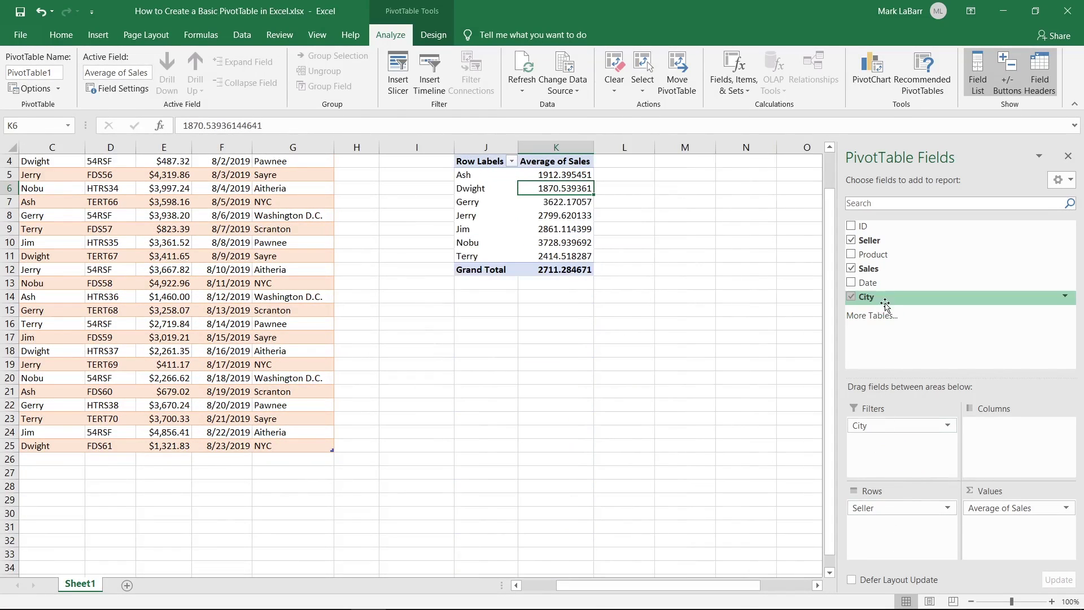
left_click_drag(867, 286, 867, 533)
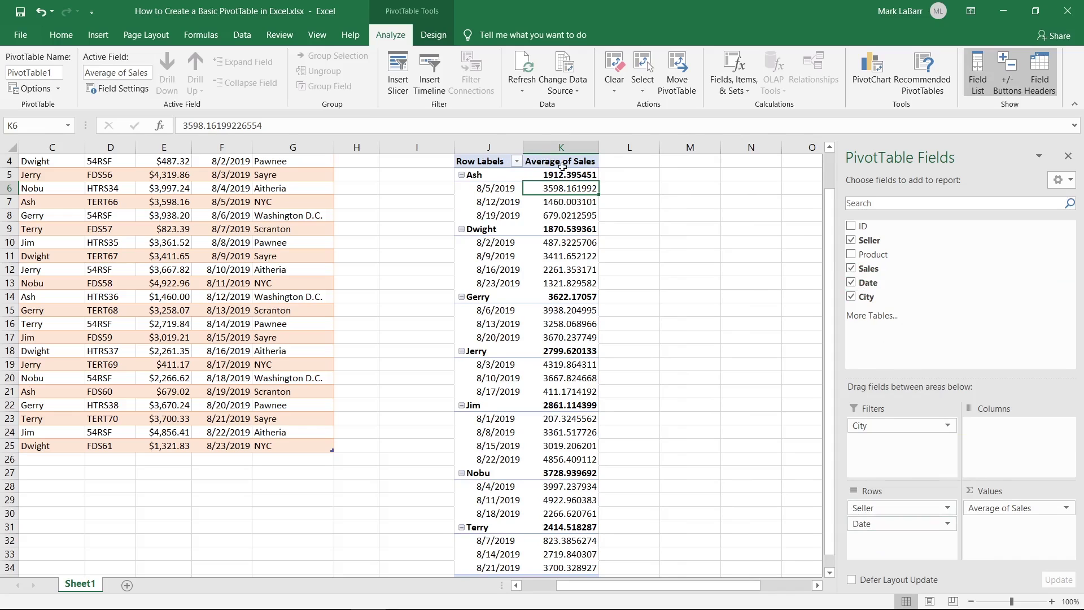
scroll(585, 200, "up", 1)
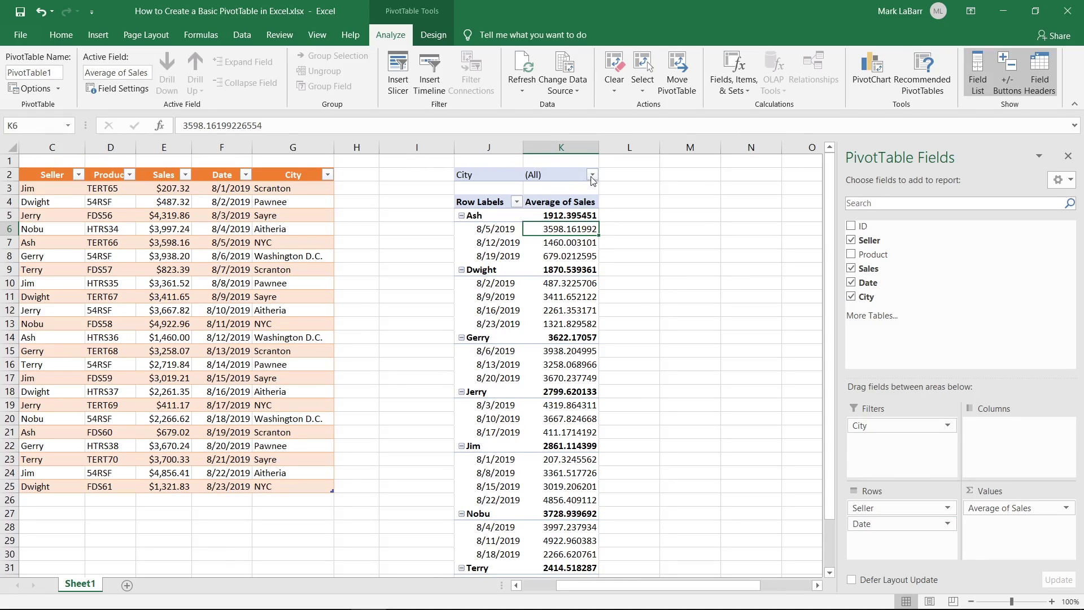
Set the City report filter to NYC
left_click(593, 176)
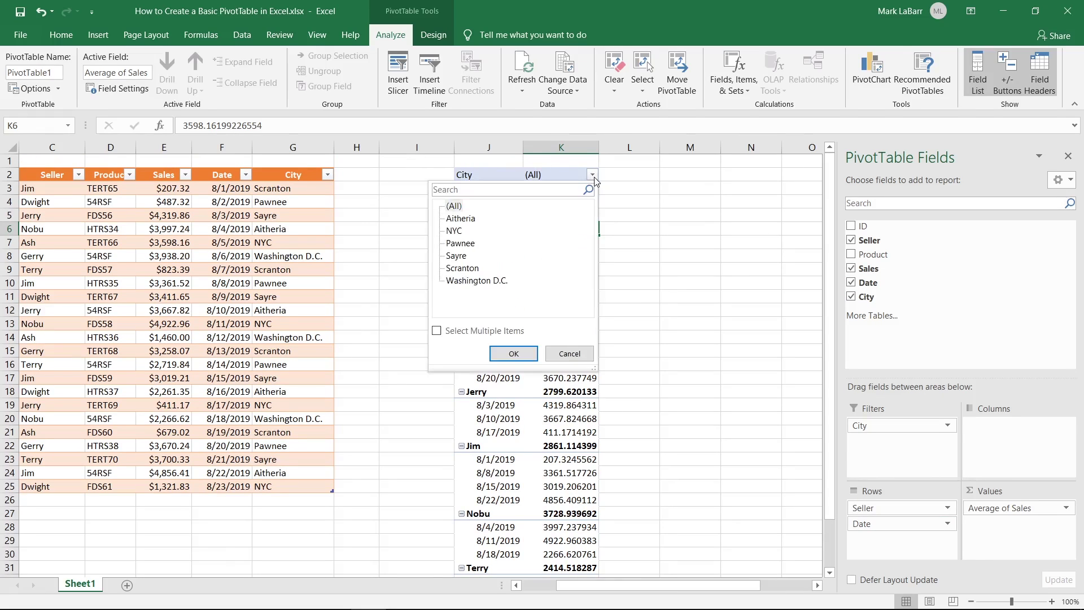
left_click(455, 231)
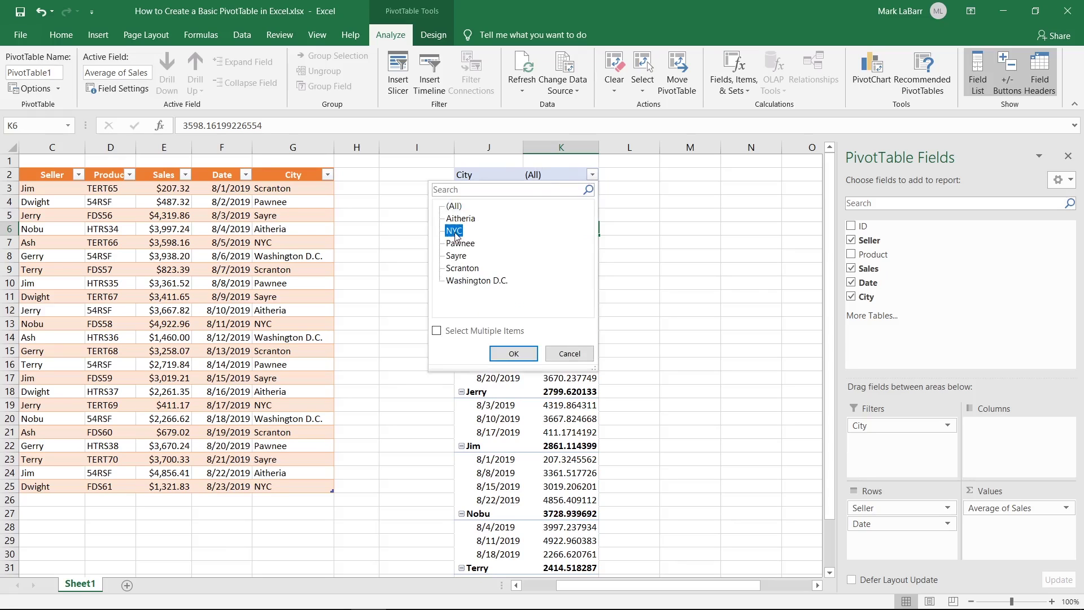
left_click(507, 354)
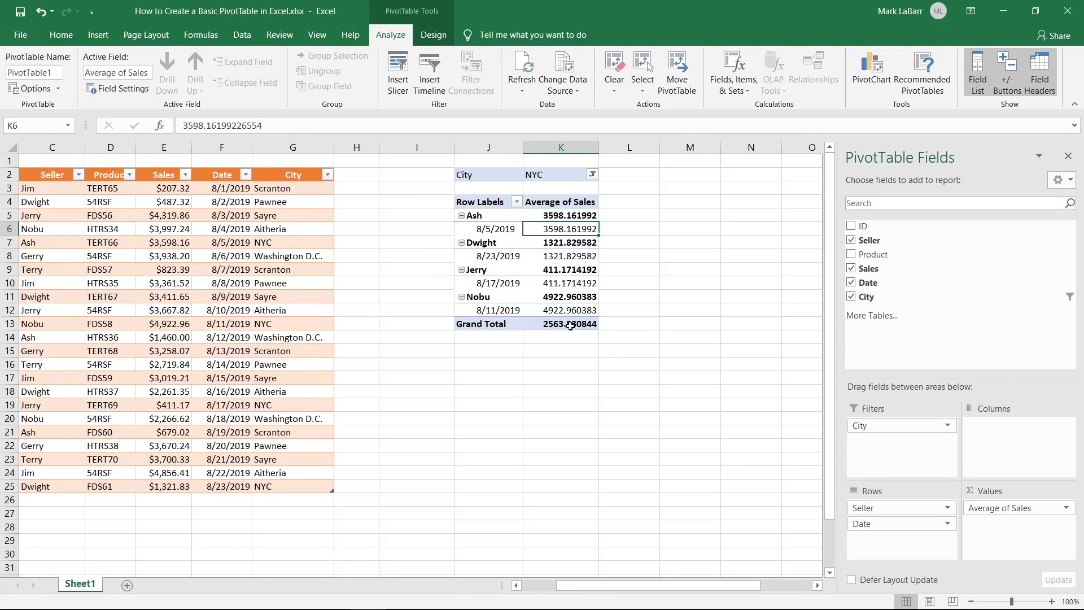
mouse_move(570, 325)
Switch the City report filter to Washington D.C
left_click(593, 174)
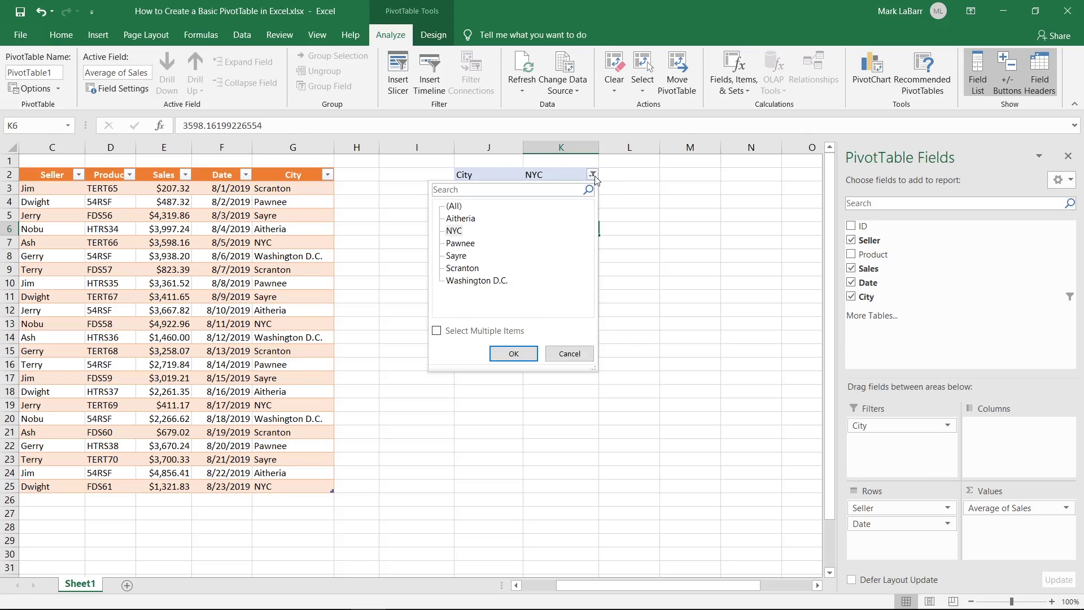
left_click(477, 281)
left_click(513, 354)
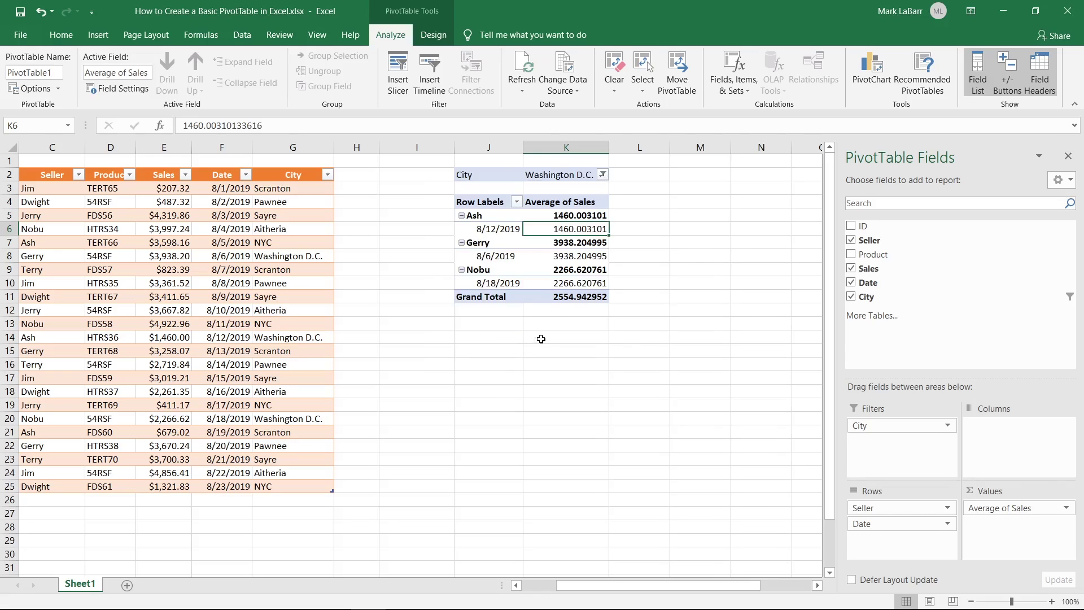